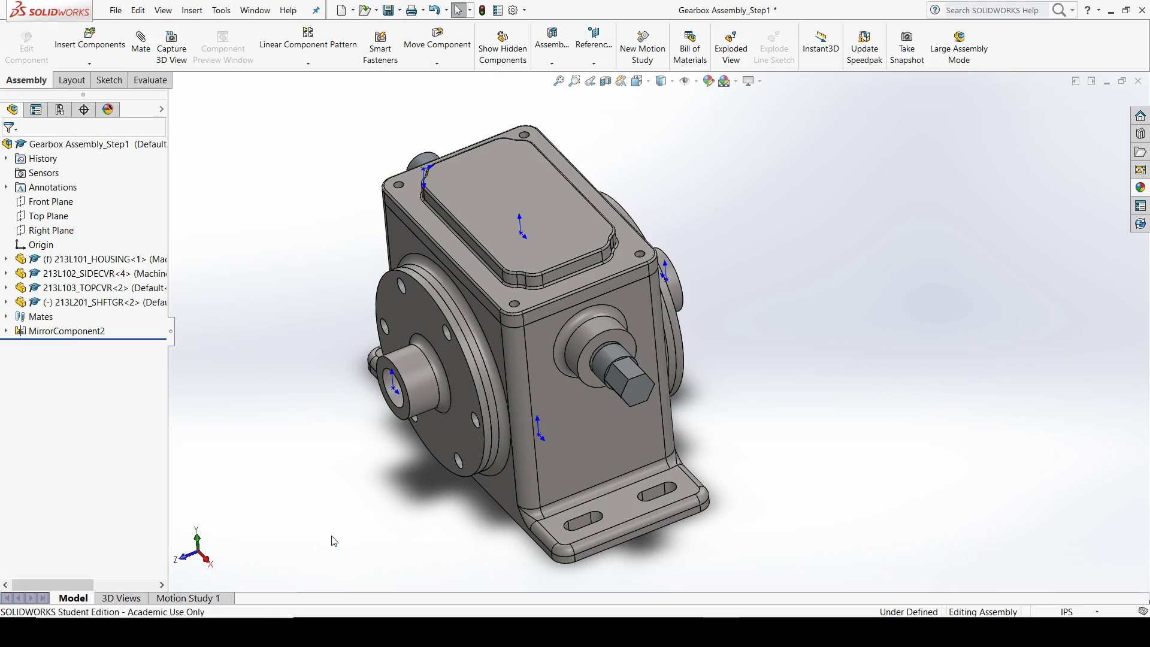
- Load the worm shaft part 213A104_WGSHAFT from the SW Files folder for insertion
{"action": "left_click", "coordinate": [367, 525]}
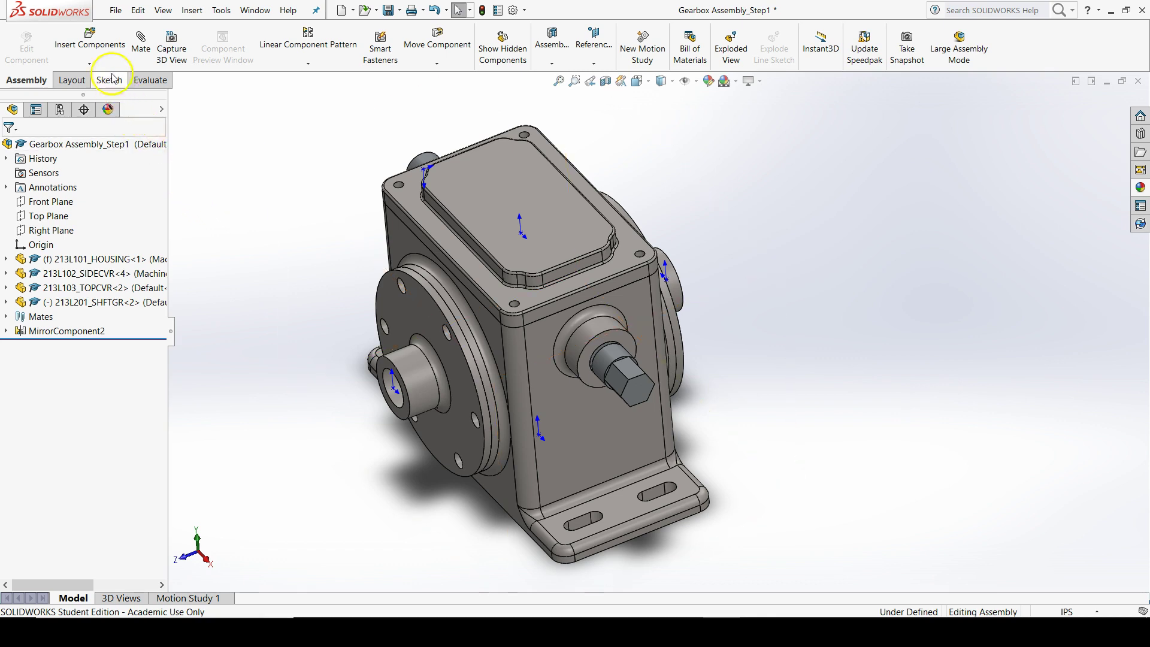
{"action": "left_click", "coordinate": [88, 43]}
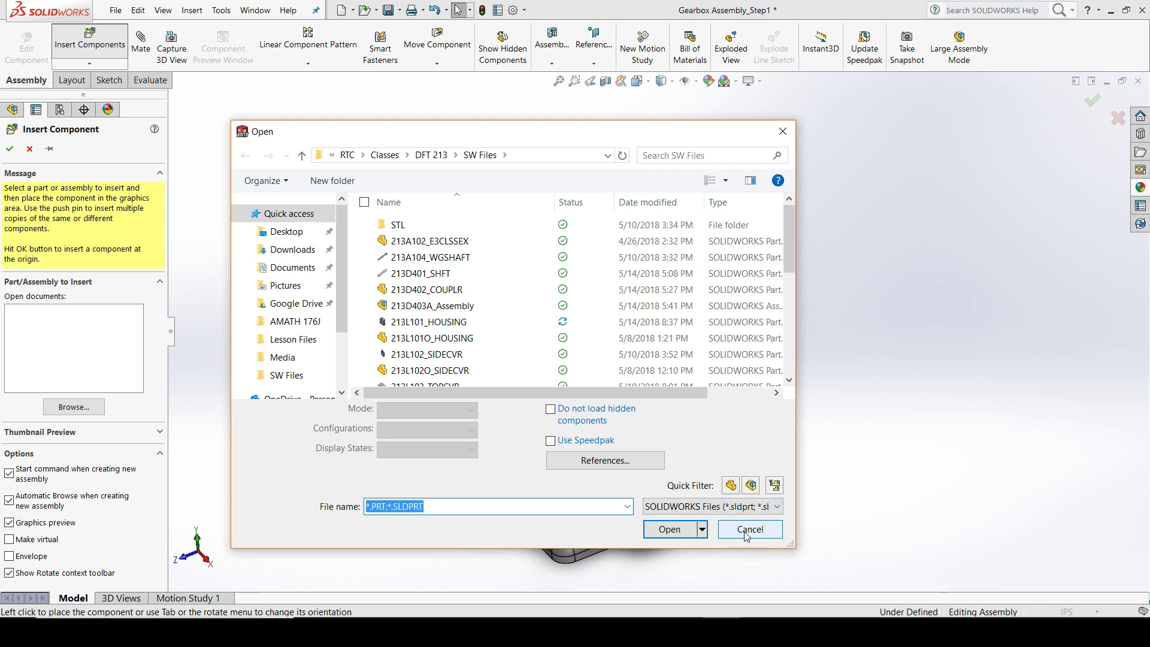
{"action": "left_click", "coordinate": [746, 529]}
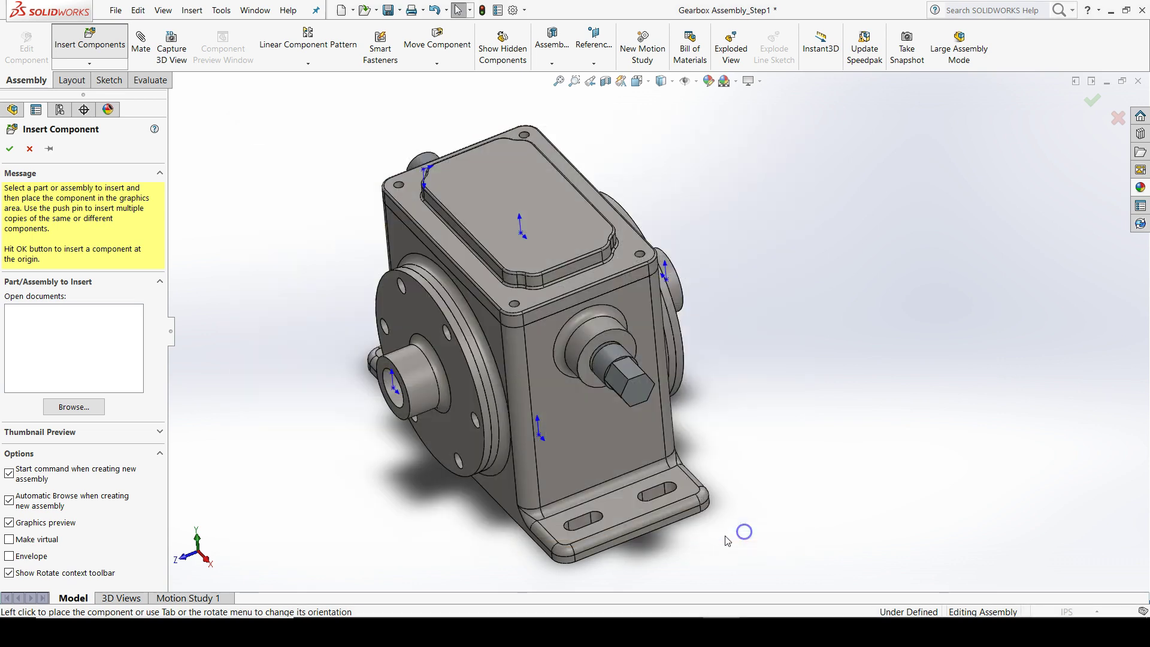
{"action": "left_click", "coordinate": [85, 409]}
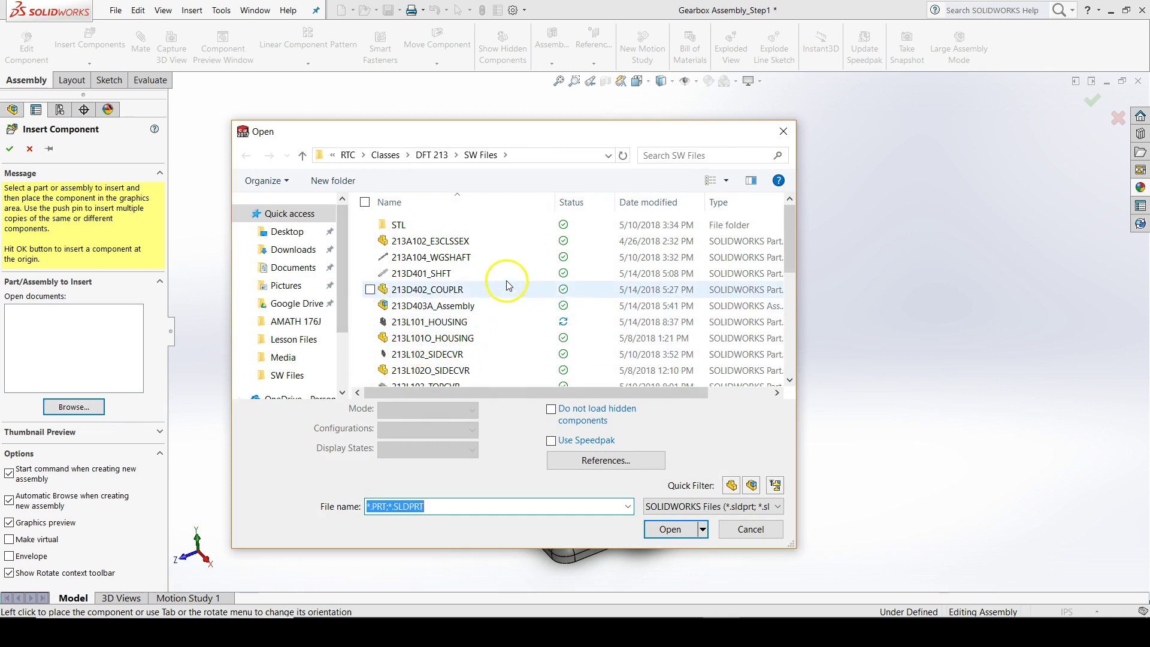
{"action": "double_click", "coordinate": [432, 258]}
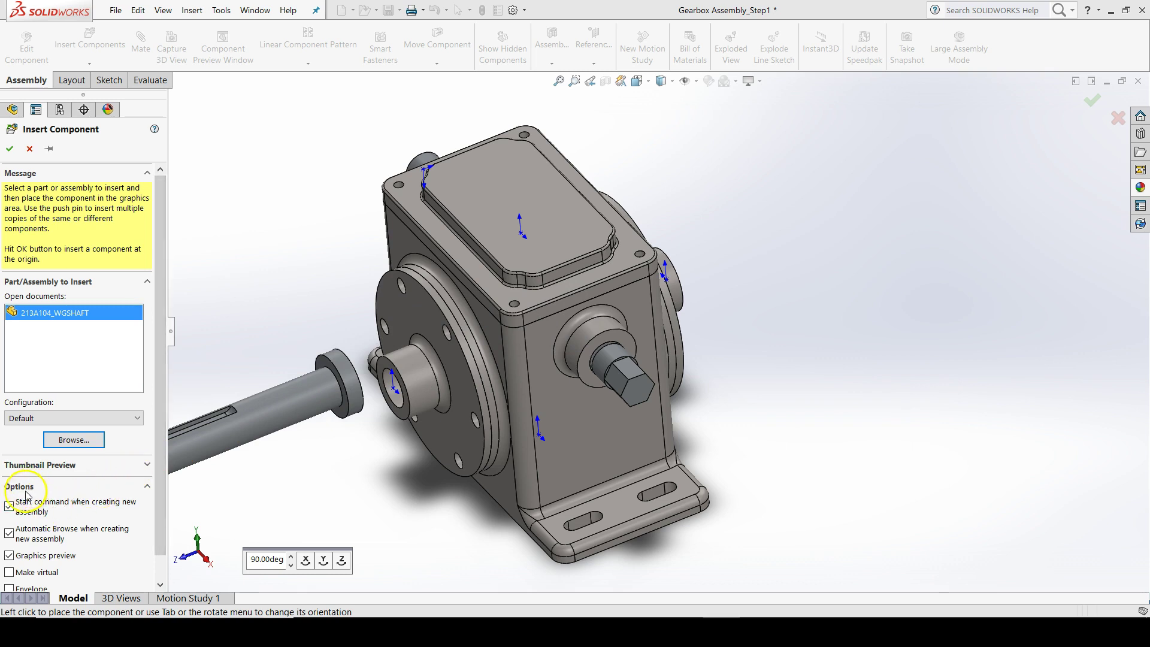
- Drop the 213A104_WGSHAFT shaft into the assembly and reorient it to the right of the housing
{"action": "left_click", "coordinate": [33, 562]}
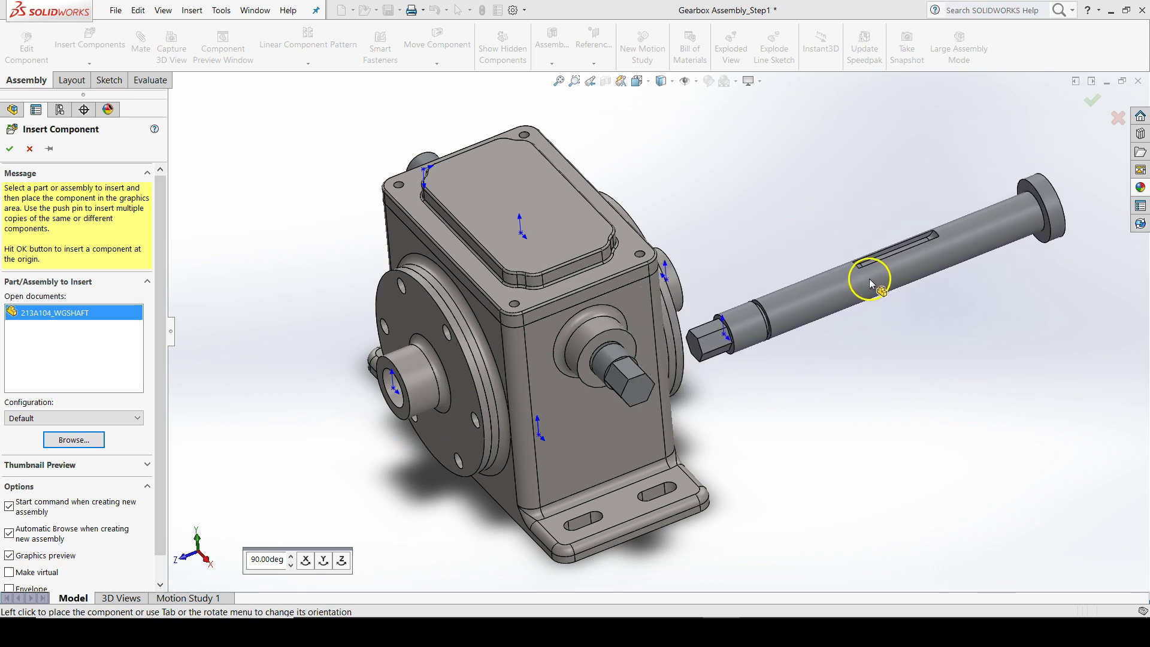
{"action": "left_click", "coordinate": [842, 267]}
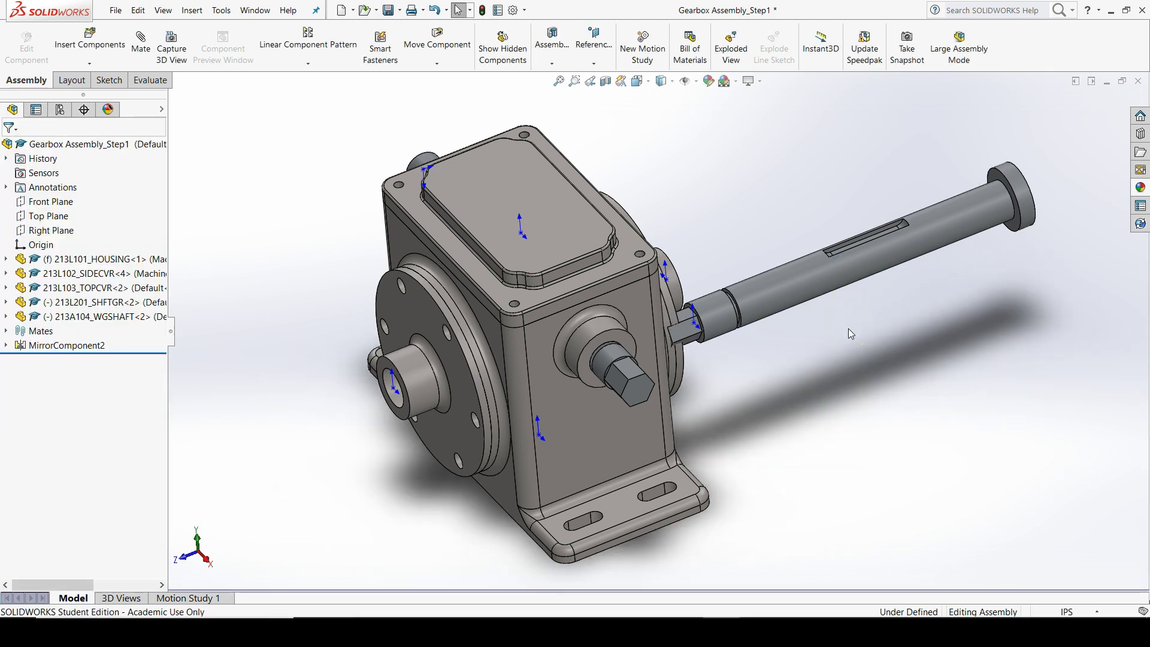
{"action": "left_click_drag", "start_coordinate": [786, 290], "coordinate": [847, 308]}
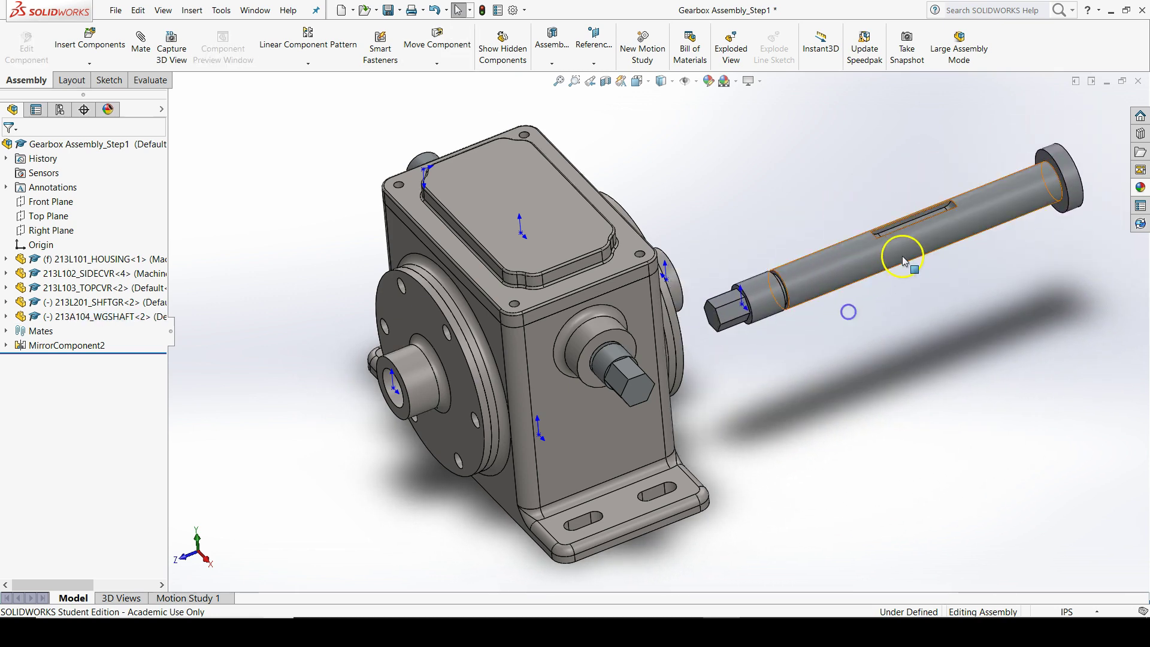
{"action": "left_click", "coordinate": [906, 245]}
{"action": "right_click_drag", "start_coordinate": [906, 246], "coordinate": [867, 310]}
{"action": "left_click", "coordinate": [866, 310]}
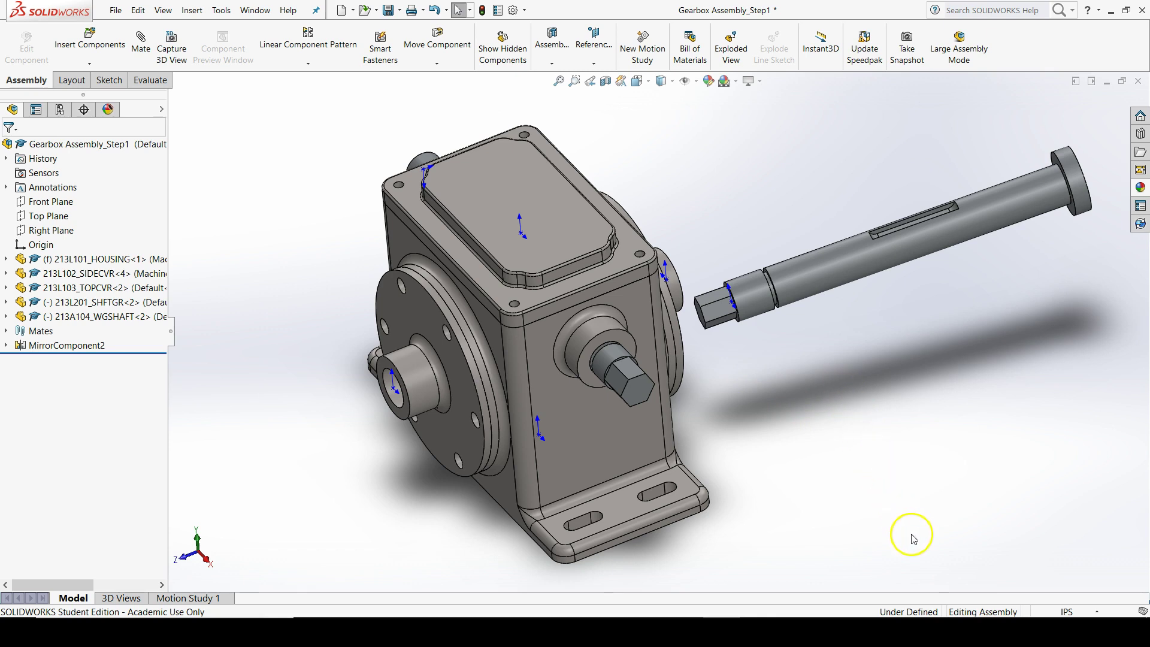
{"action": "left_click", "coordinate": [908, 613]}
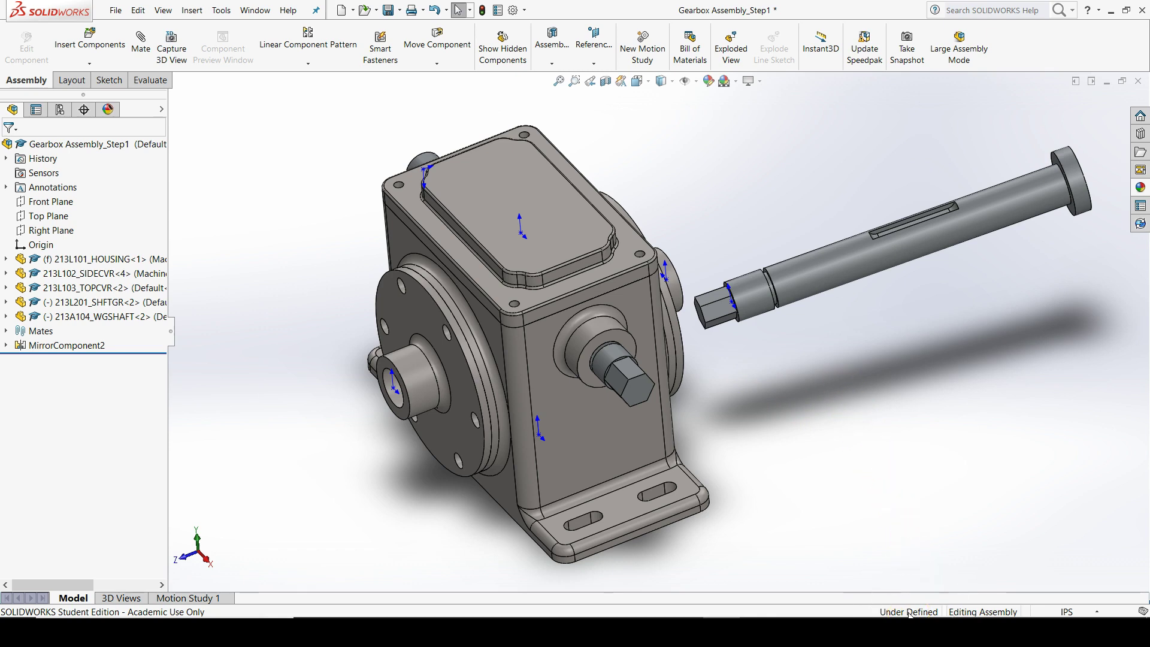
{"action": "left_click", "coordinate": [909, 613]}
{"action": "left_click", "coordinate": [909, 614]}
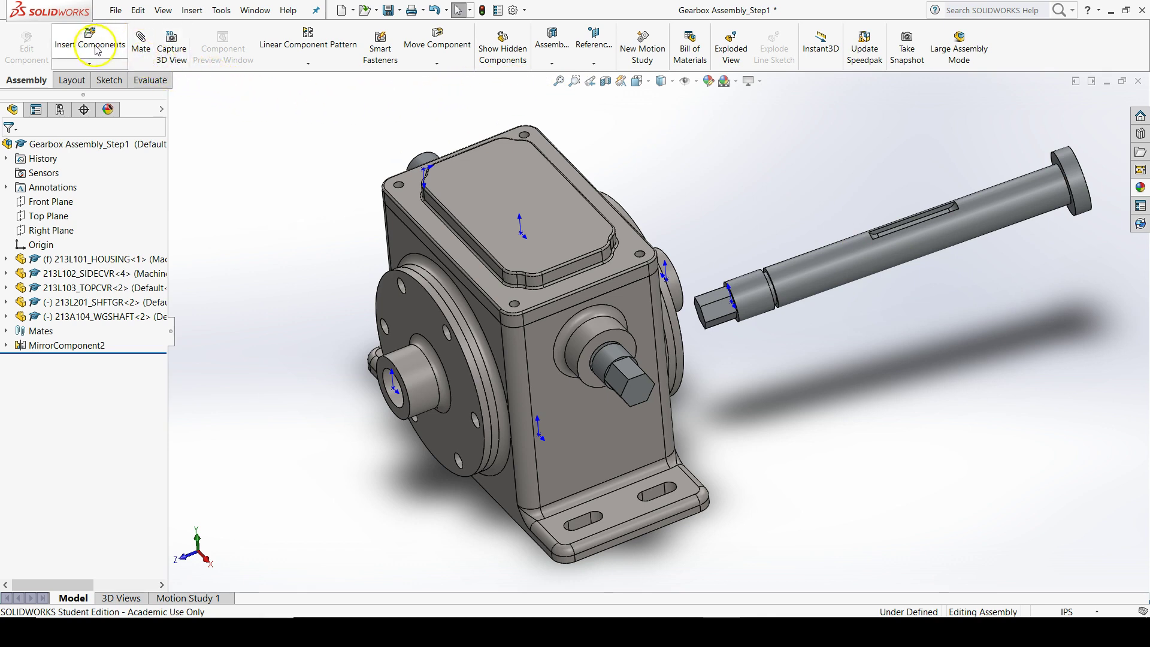
- Select the shaft's cylindrical face and the side cover's round boss as mate references
{"action": "left_click", "coordinate": [142, 49]}
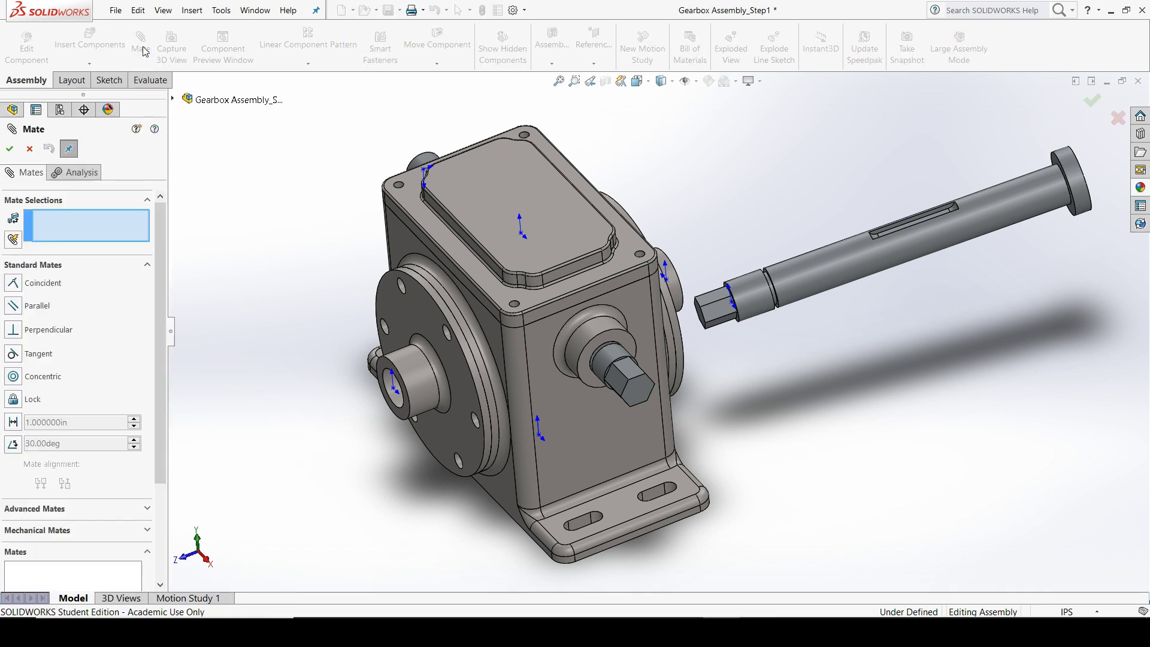
{"action": "left_click", "coordinate": [494, 105]}
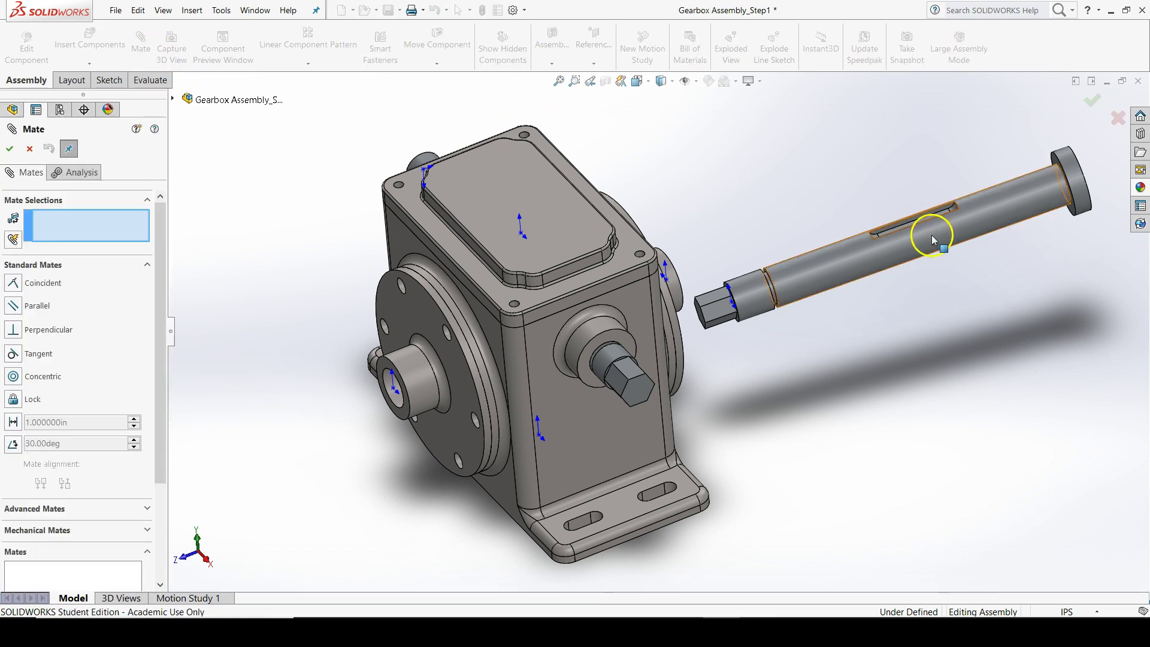
{"action": "scroll", "coordinate": [868, 256], "scroll_direction": "down", "scroll_amount": 5}
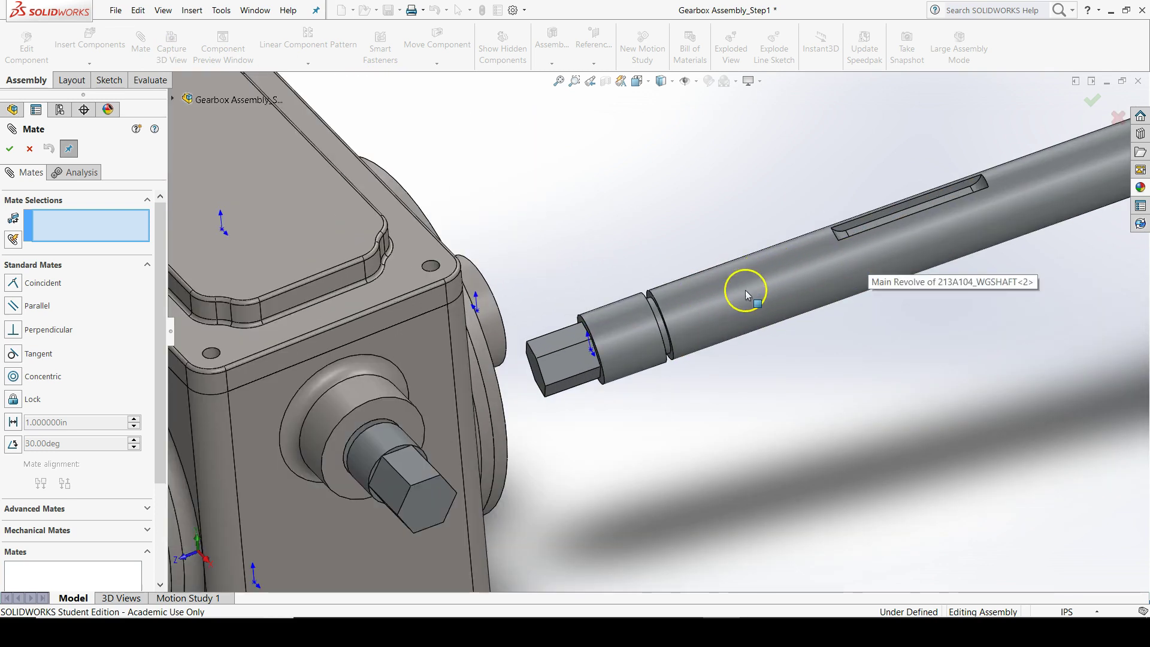
{"action": "left_click", "coordinate": [745, 290]}
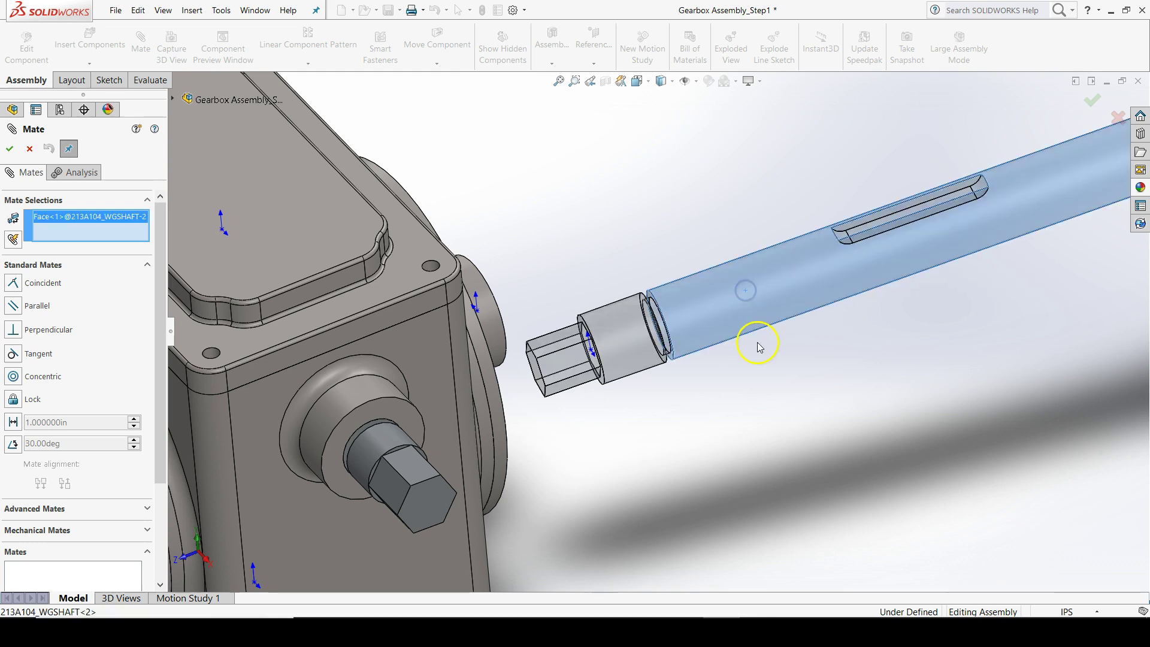
{"action": "middle_click_drag", "start_coordinate": [753, 334], "coordinate": [654, 440]}
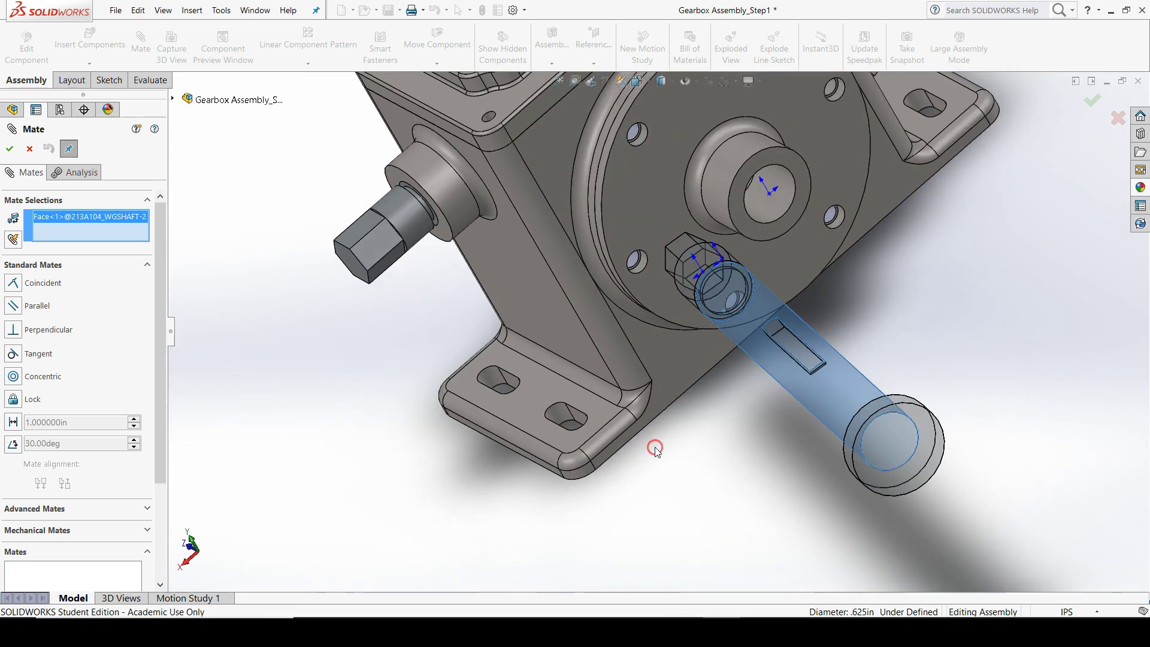
{"action": "left_click", "coordinate": [781, 205]}
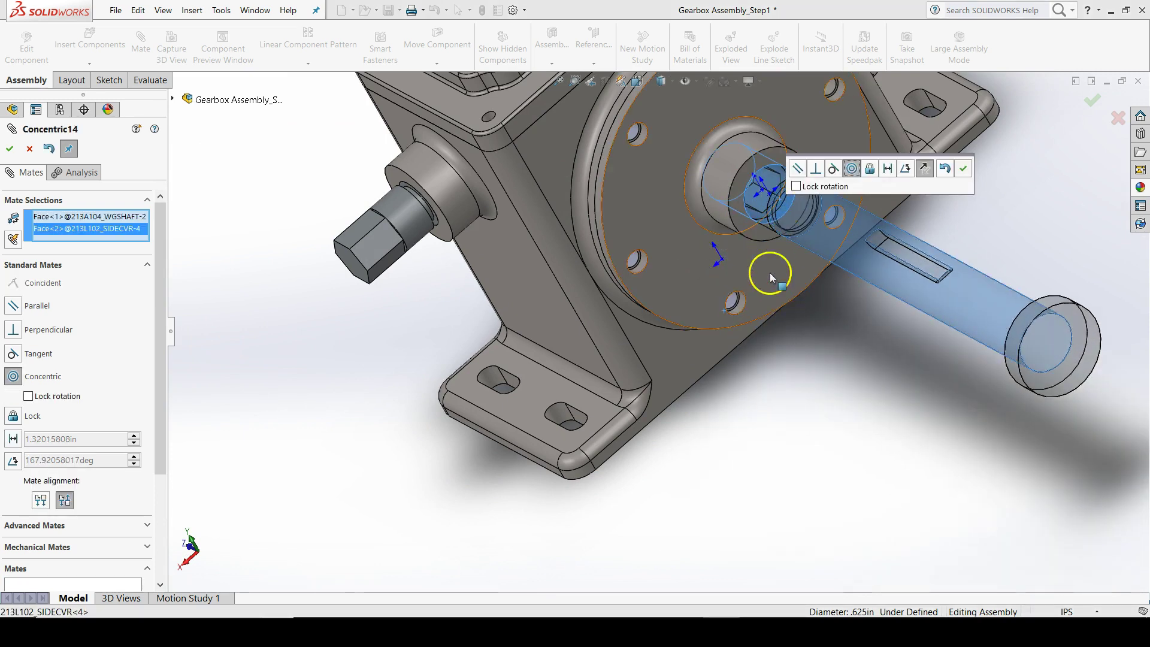
{"action": "middle_click_drag", "start_coordinate": [872, 372], "coordinate": [909, 281]}
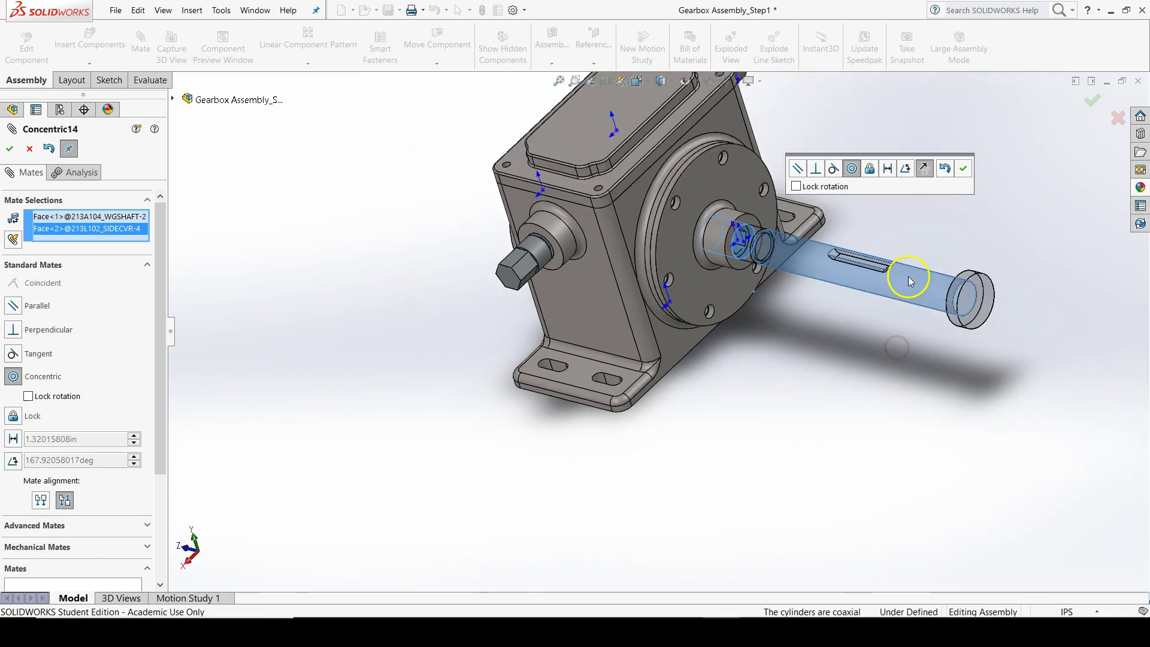
- Apply Concentric14 and slide the shaft partway along its axis toward the gearbox
{"action": "scroll", "coordinate": [839, 202], "scroll_direction": "down", "scroll_amount": 4}
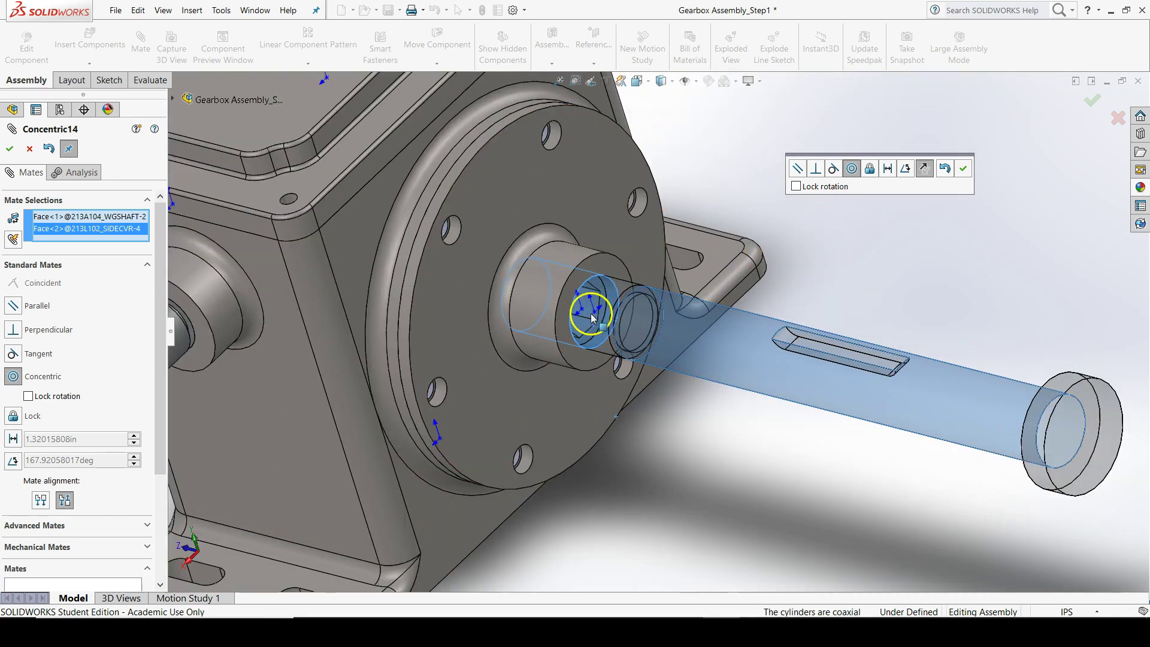
{"action": "left_click", "coordinate": [45, 378]}
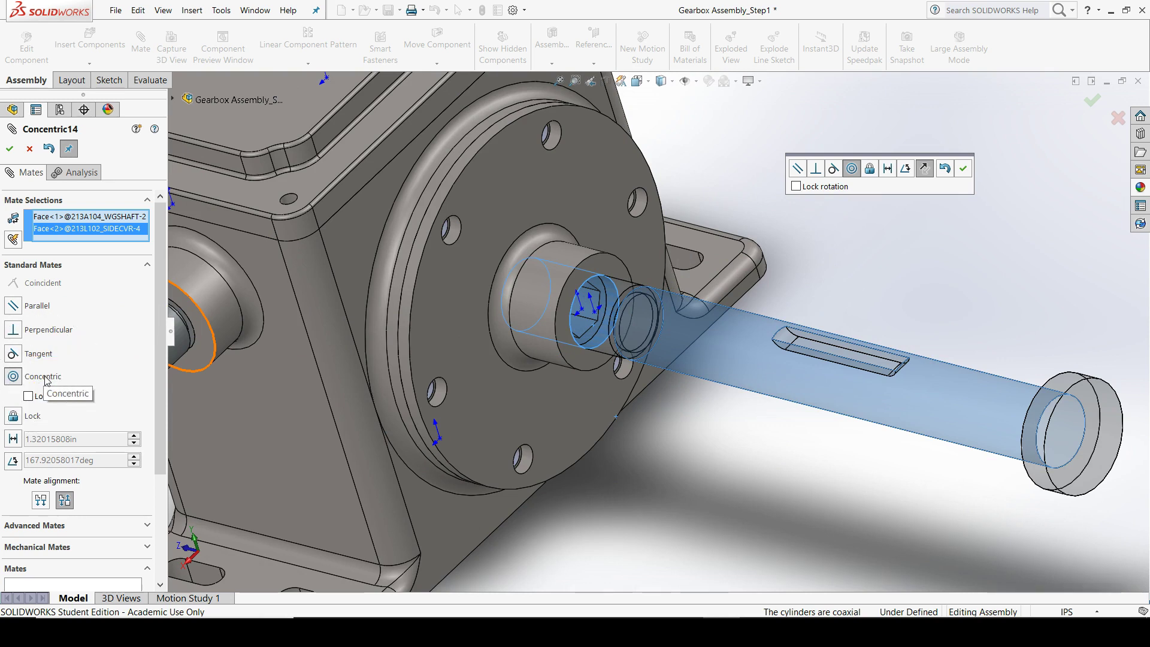
{"action": "left_click", "coordinate": [12, 153]}
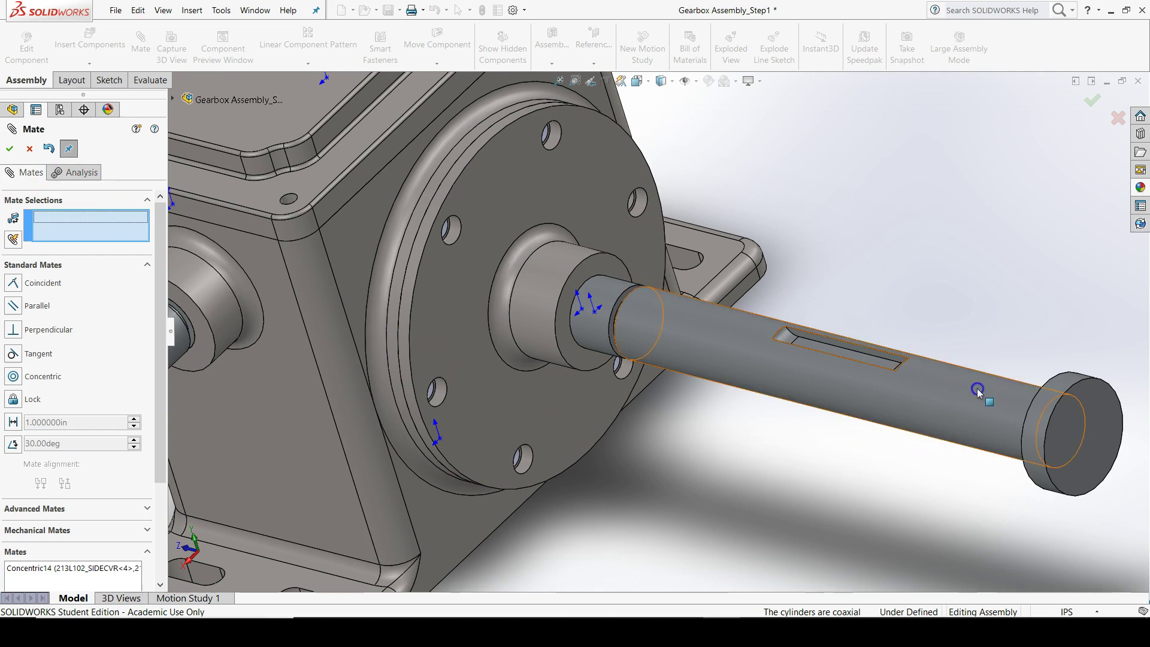
{"action": "left_click_drag", "start_coordinate": [983, 393], "coordinate": [938, 329]}
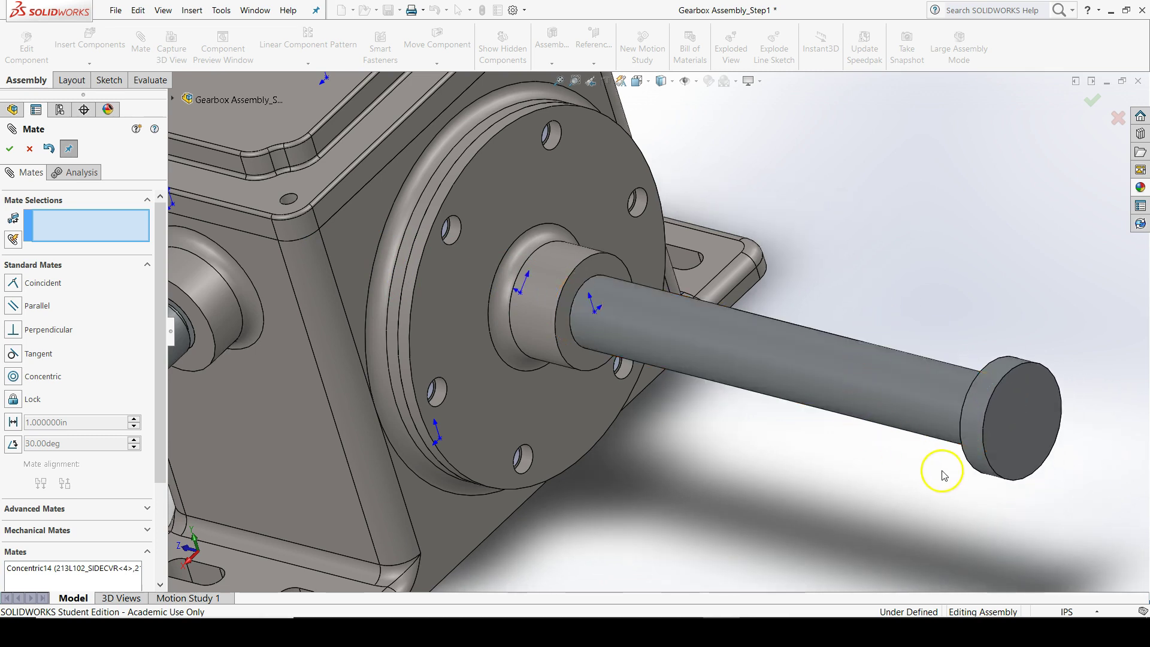
- Mate the shaft's flange face coincident to the side cover face as Coincident12
{"action": "middle_click_drag", "start_coordinate": [942, 470], "coordinate": [1054, 428]}
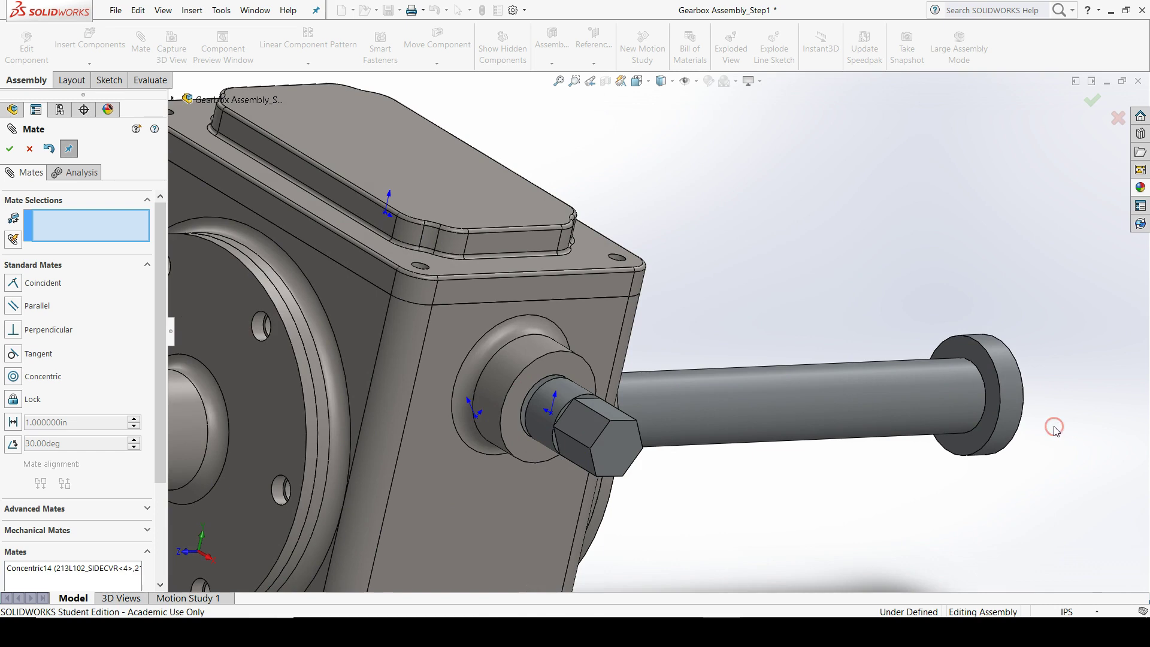
{"action": "left_click", "coordinate": [969, 350]}
{"action": "middle_click_drag", "start_coordinate": [847, 336], "coordinate": [704, 329]}
{"action": "scroll", "coordinate": [704, 330], "scroll_direction": "down", "scroll_amount": 3}
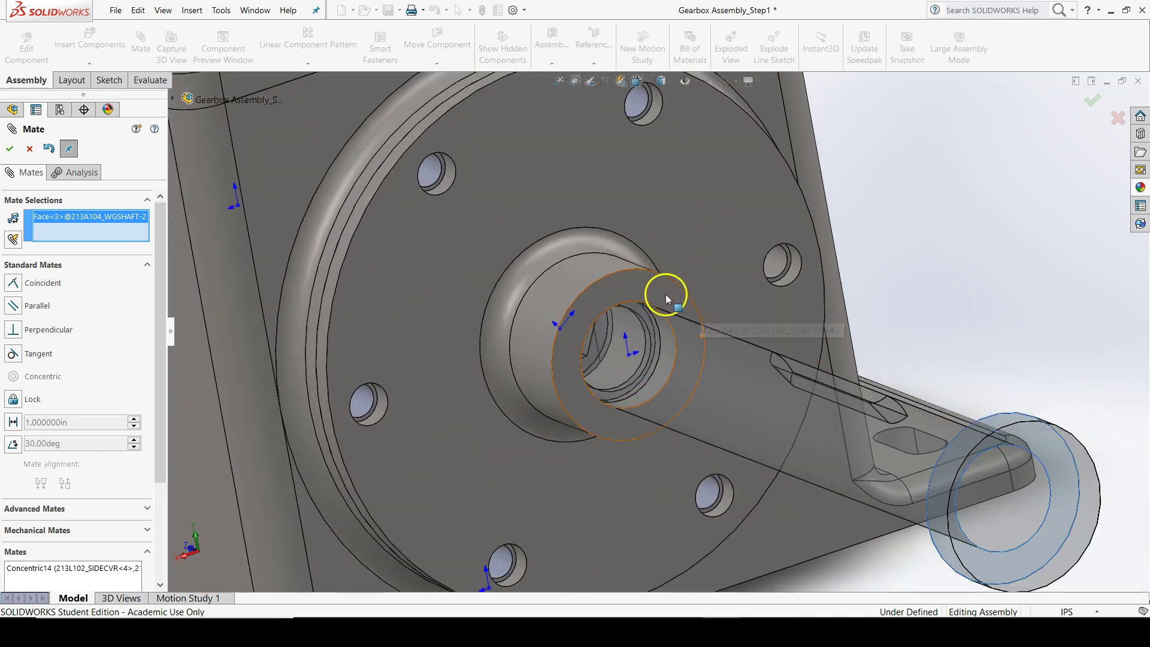
{"action": "left_click", "coordinate": [606, 299]}
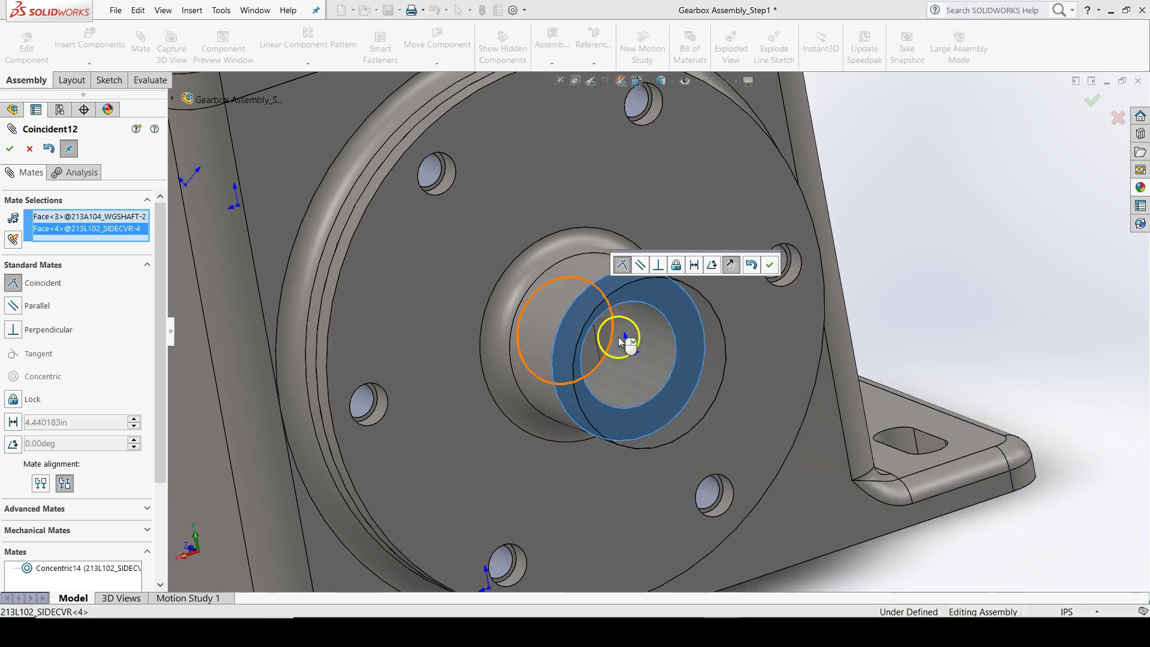
{"action": "middle_click_drag", "start_coordinate": [765, 495], "coordinate": [828, 528]}
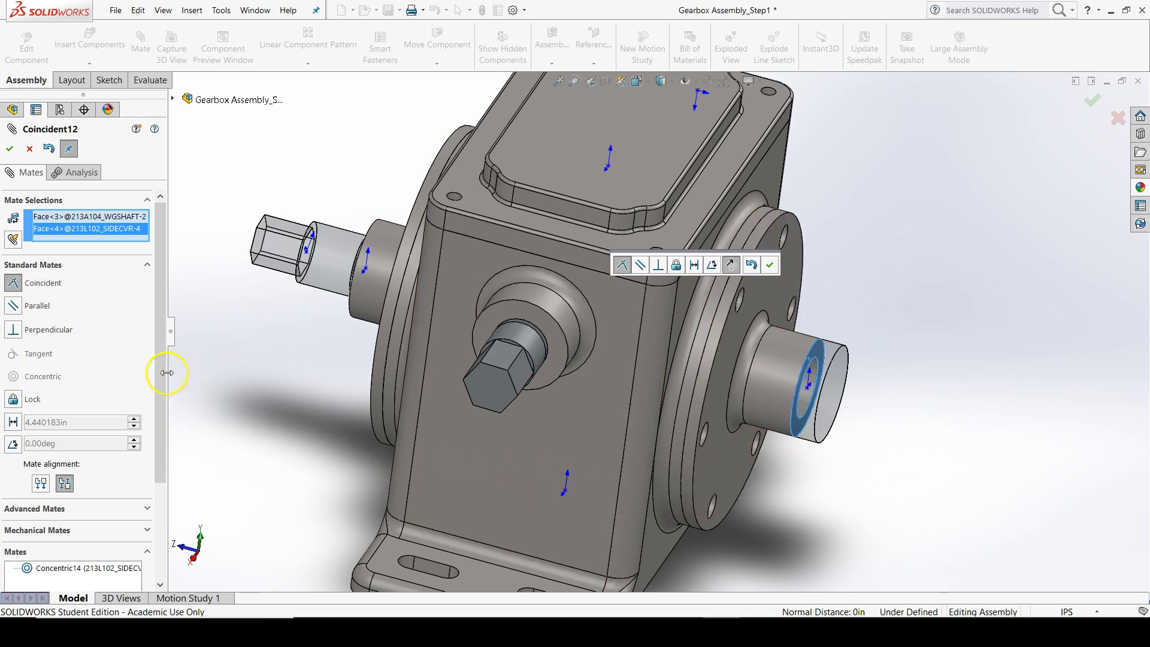
{"action": "left_click", "coordinate": [11, 149]}
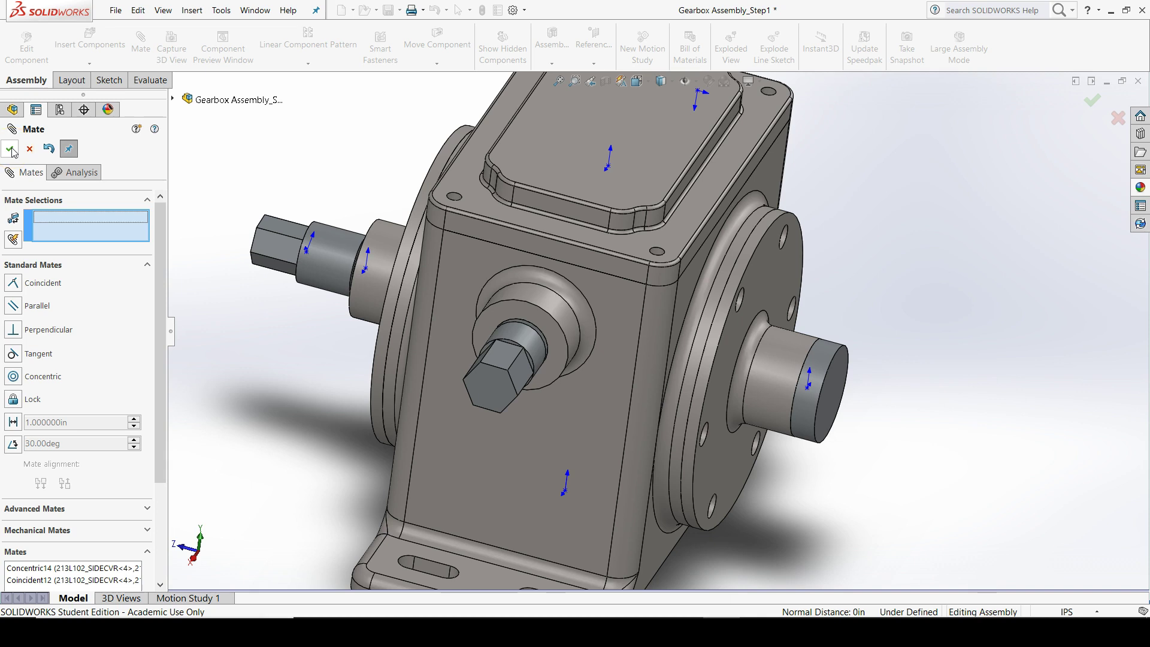
- Close the mate tool and spin the worm gear shaft with Move Component to confirm it rotates
{"action": "left_click", "coordinate": [11, 150]}
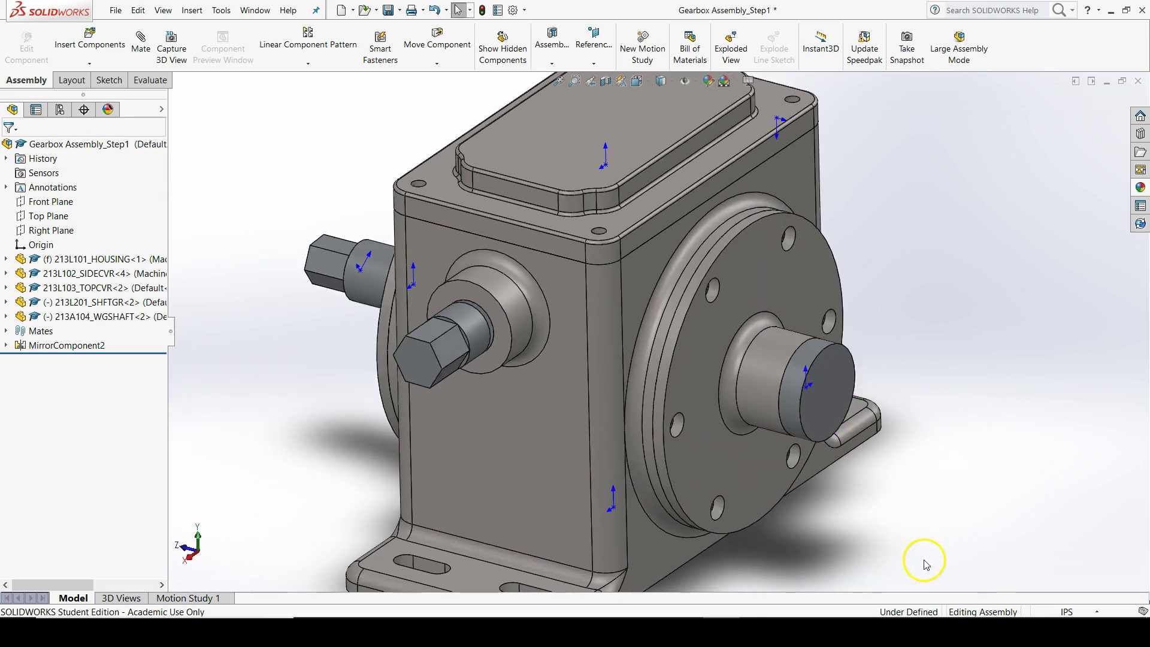
{"action": "left_click", "coordinate": [915, 614]}
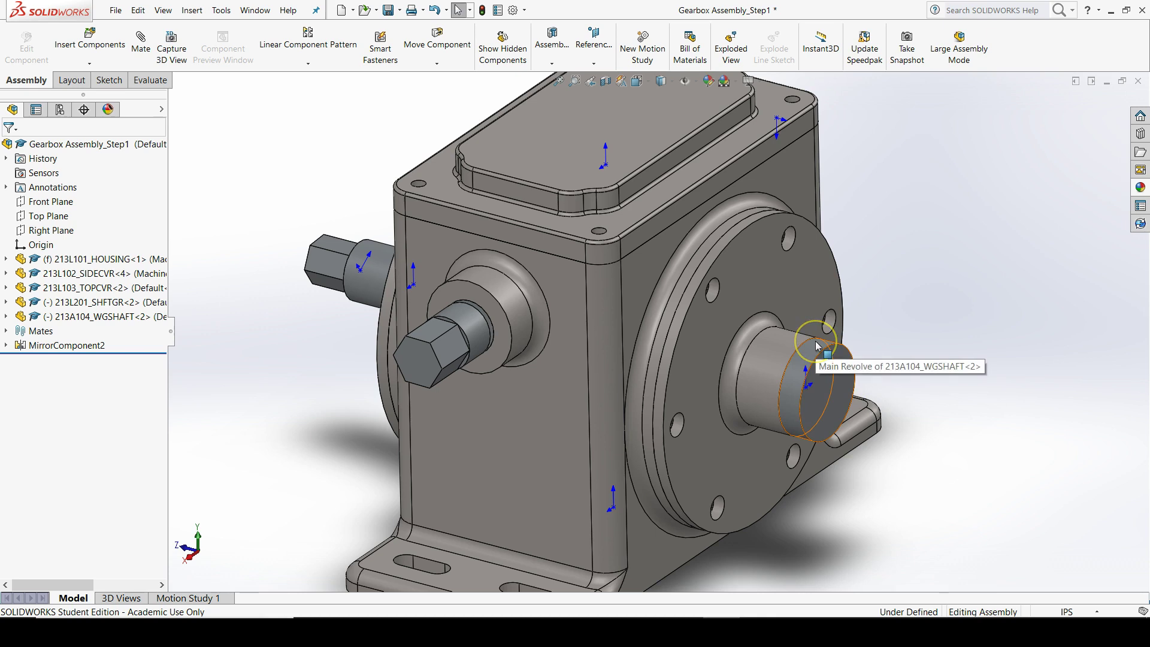
{"action": "left_click_drag", "start_coordinate": [818, 346], "coordinate": [759, 419]}
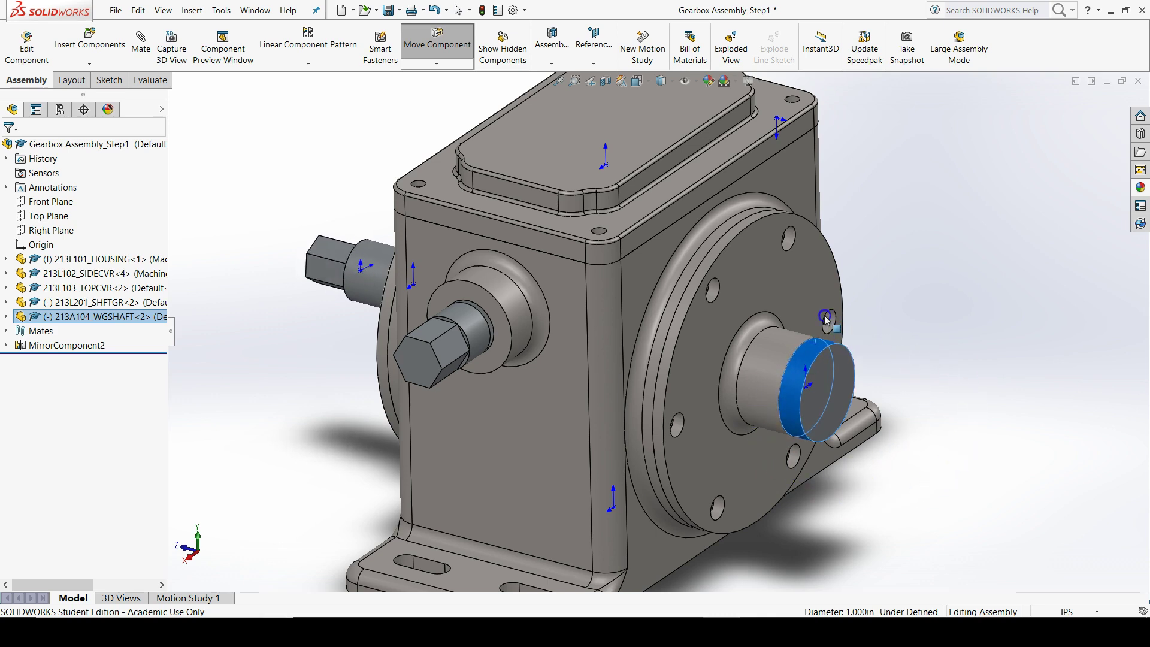
{"action": "left_click_drag", "start_coordinate": [826, 318], "coordinate": [893, 407]}
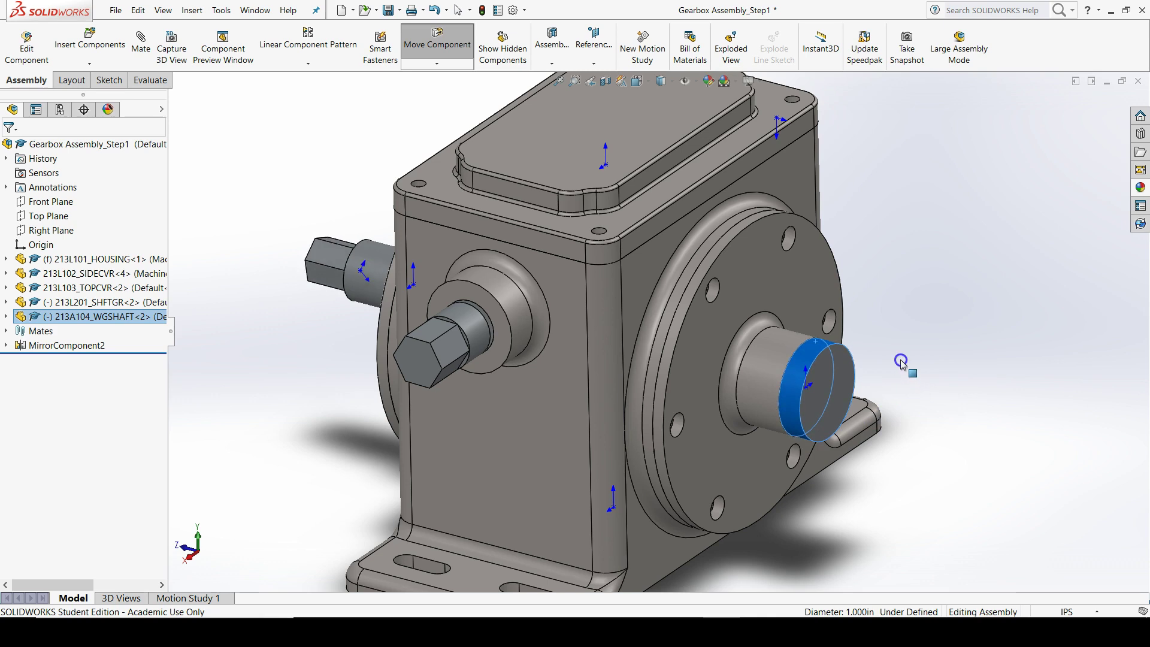
{"action": "left_click_drag", "start_coordinate": [902, 363], "coordinate": [843, 321]}
{"action": "left_click_drag", "start_coordinate": [778, 340], "coordinate": [911, 341]}
{"action": "left_click_drag", "start_coordinate": [826, 310], "coordinate": [787, 348]}
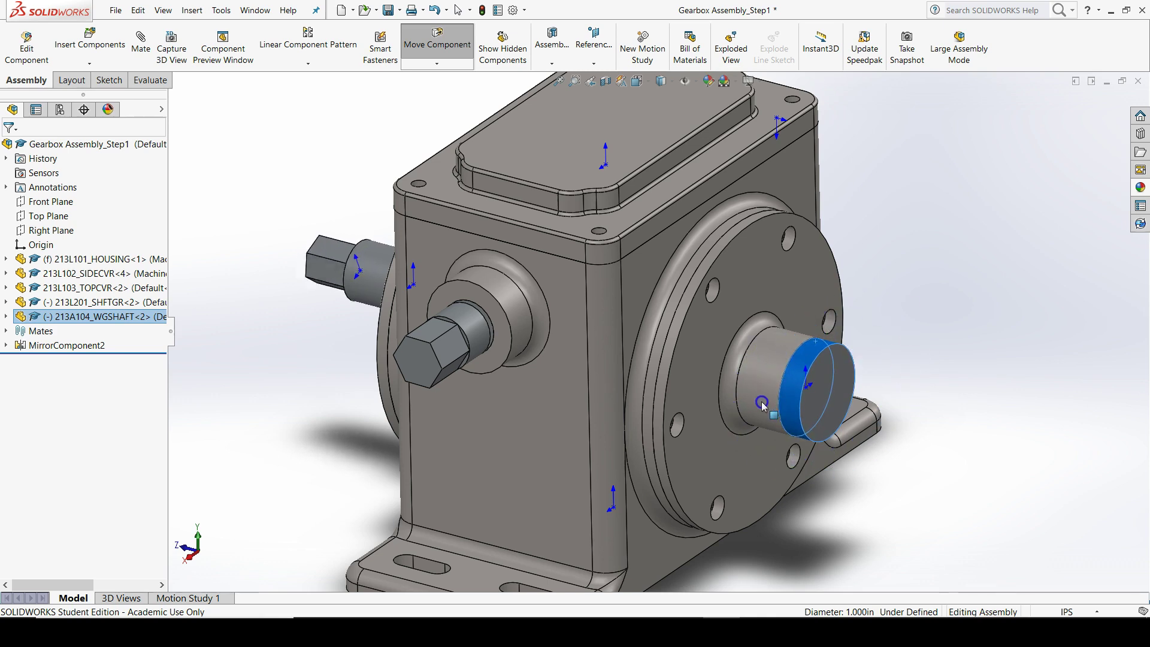
{"action": "left_click_drag", "start_coordinate": [762, 405], "coordinate": [850, 333]}
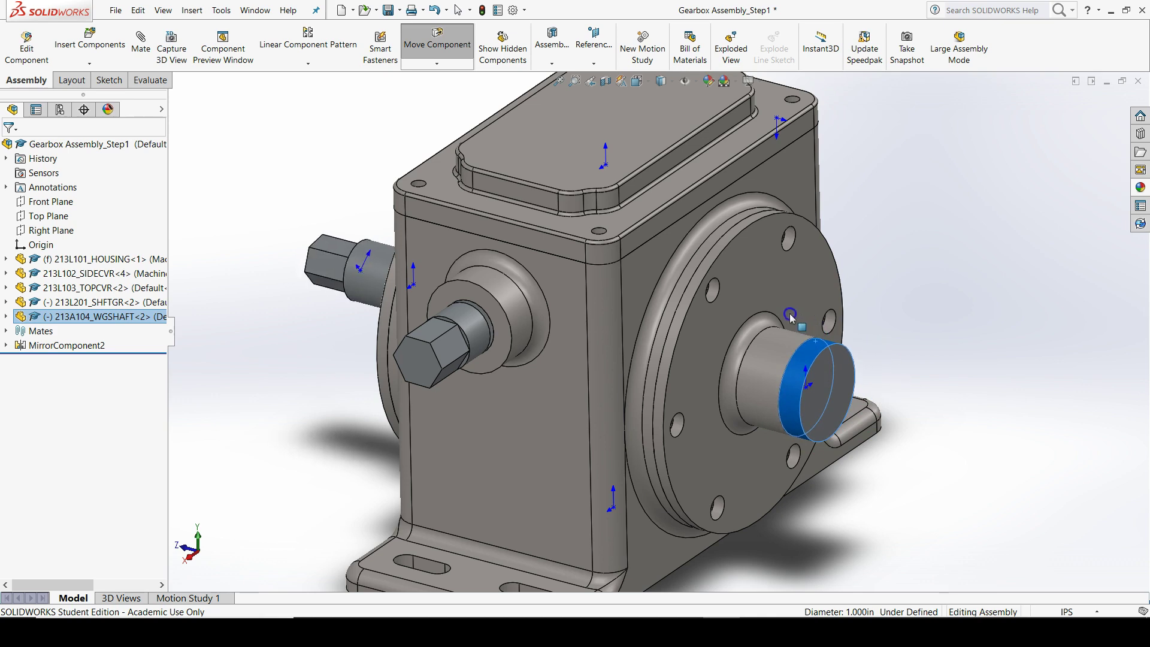
{"action": "mouse_move", "coordinate": [777, 324]}
{"action": "left_mouse_down"}
{"action": "mouse_move", "coordinate": [753, 393]}
{"action": "mouse_move", "coordinate": [789, 442]}
{"action": "mouse_move", "coordinate": [885, 408]}
{"action": "mouse_move", "coordinate": [878, 336]}
{"action": "mouse_move", "coordinate": [831, 314]}
{"action": "mouse_move", "coordinate": [775, 338]}
{"action": "left_mouse_up"}
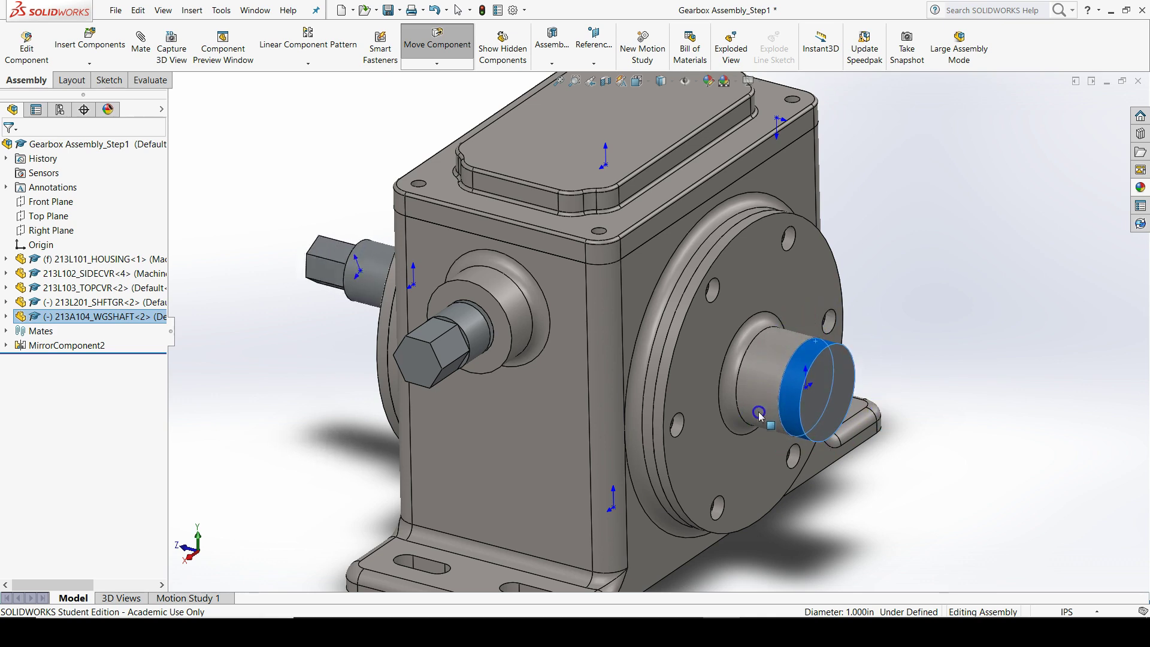
{"action": "left_click_drag", "start_coordinate": [836, 443], "coordinate": [832, 411]}
- Turn the other shaft by its hex end, then clear the selection
{"action": "key", "text": "Escape"}
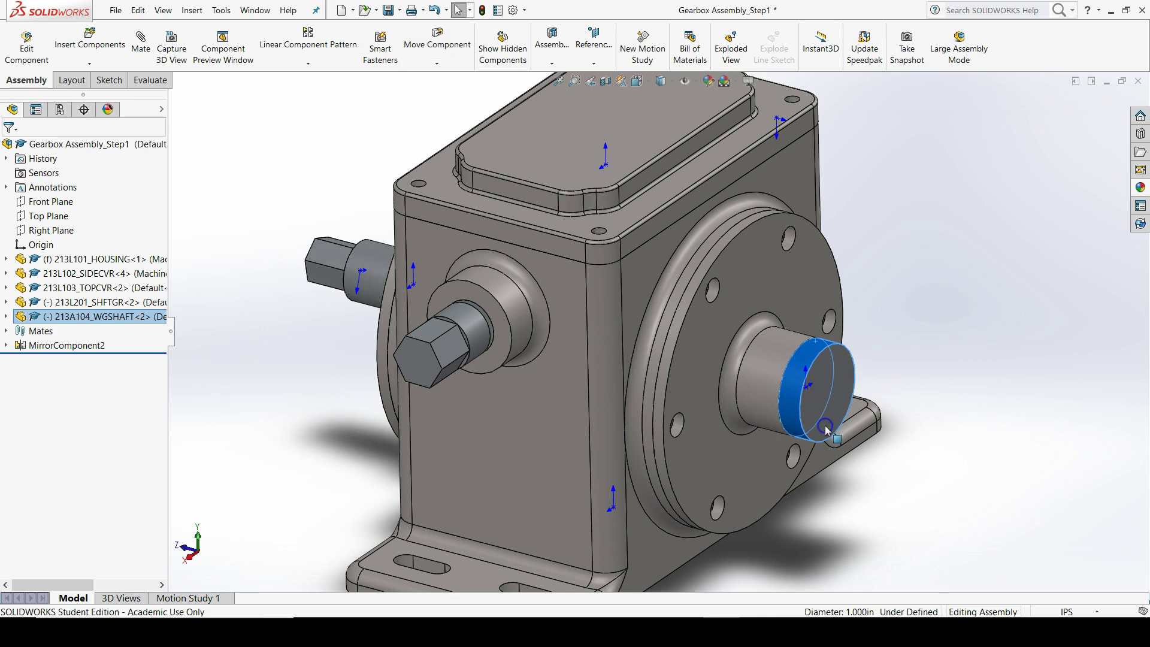
{"action": "left_click", "coordinate": [450, 347]}
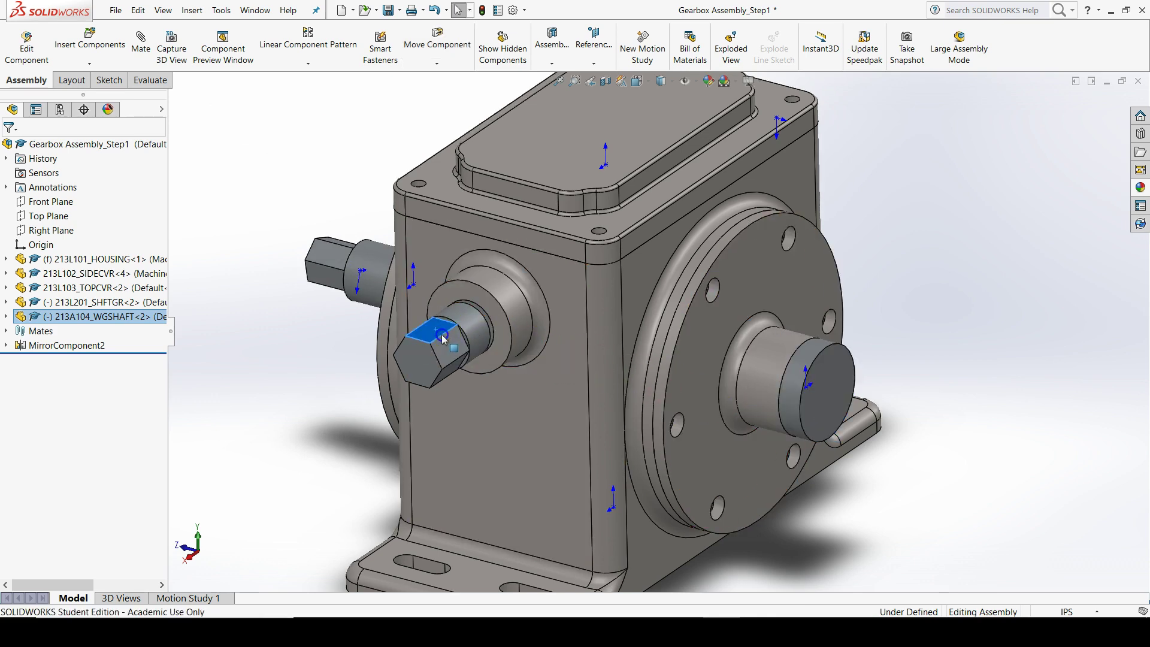
{"action": "left_click_drag", "start_coordinate": [454, 353], "coordinate": [431, 339]}
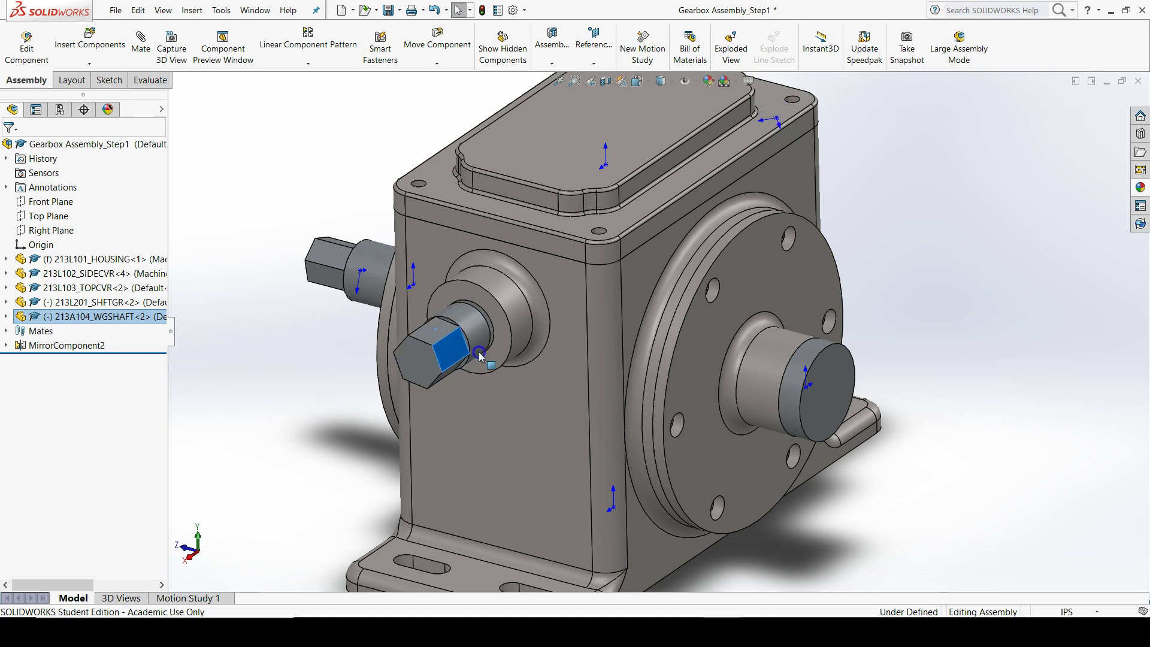
{"action": "left_click", "coordinate": [944, 320]}
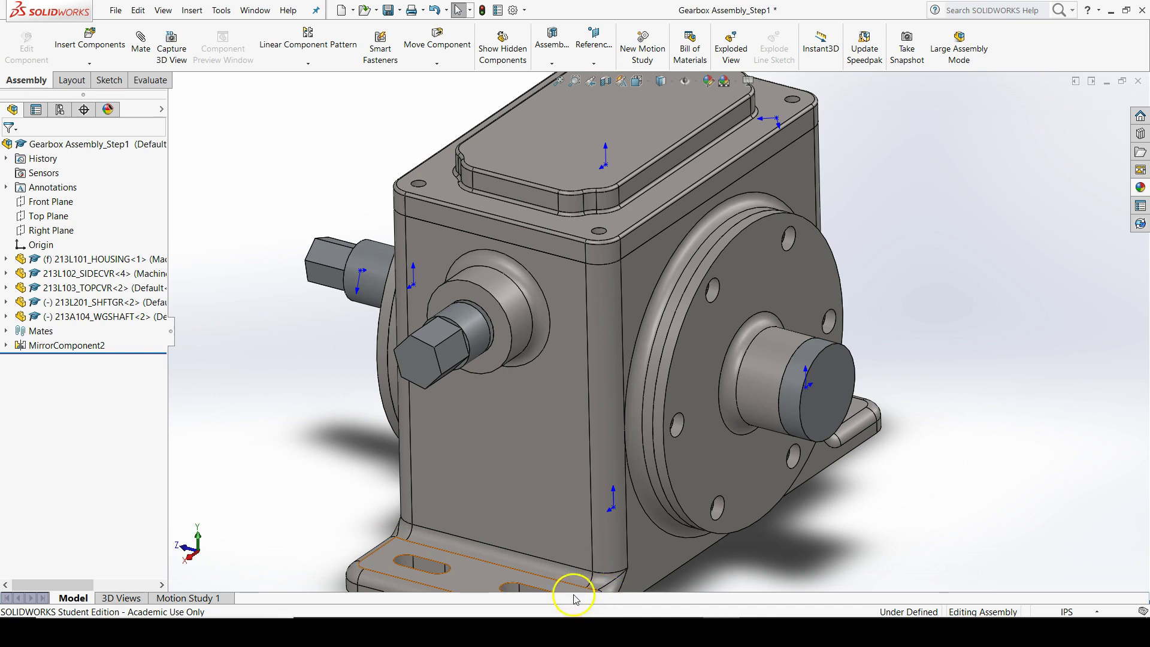
- In the Word EDT Notebook, put the cursor at the end of the Coincident Mate notes
{"action": "left_click", "coordinate": [498, 629]}
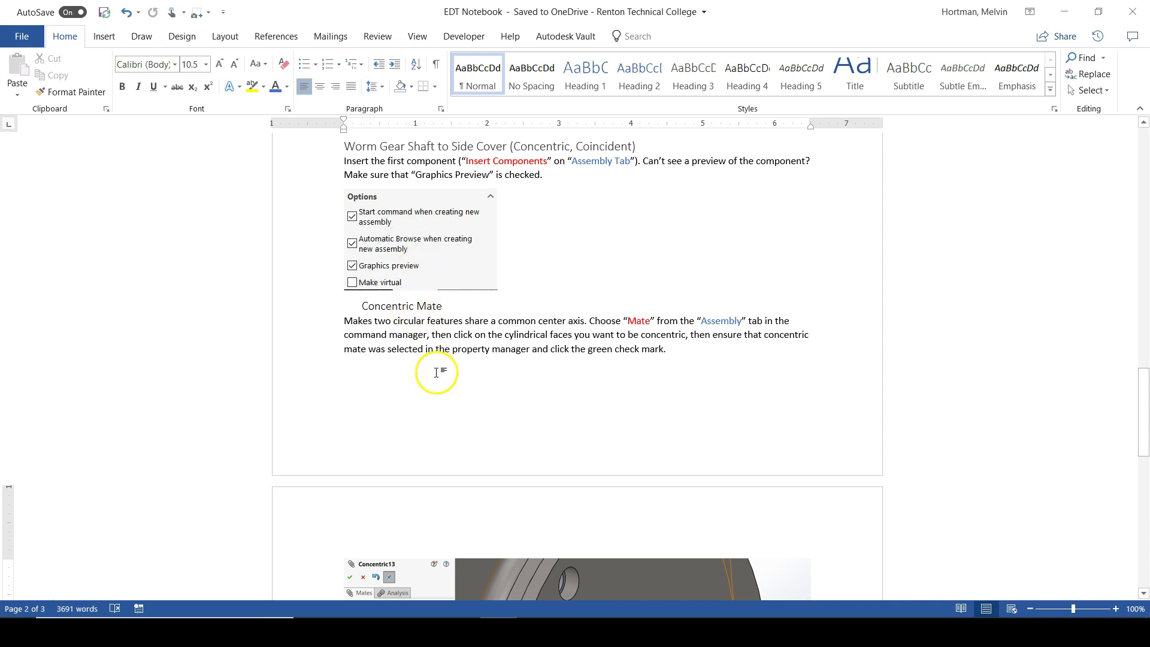
{"action": "scroll", "coordinate": [436, 373], "scroll_direction": "down", "scroll_amount": 15}
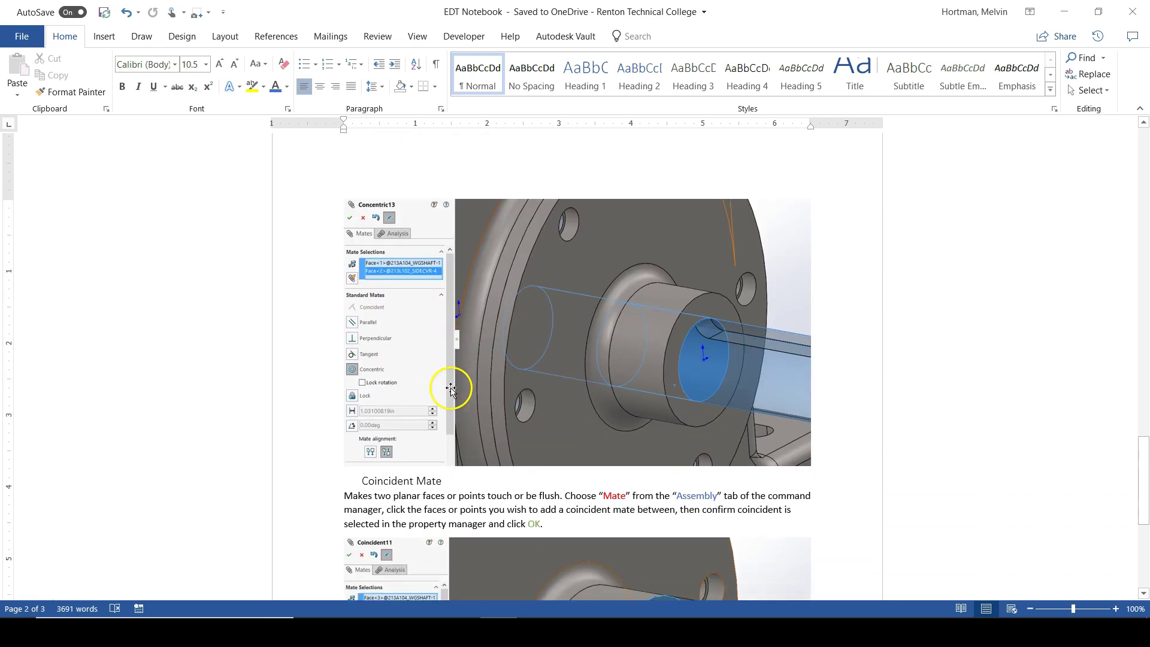
{"action": "scroll", "coordinate": [451, 390], "scroll_direction": "down", "scroll_amount": 3}
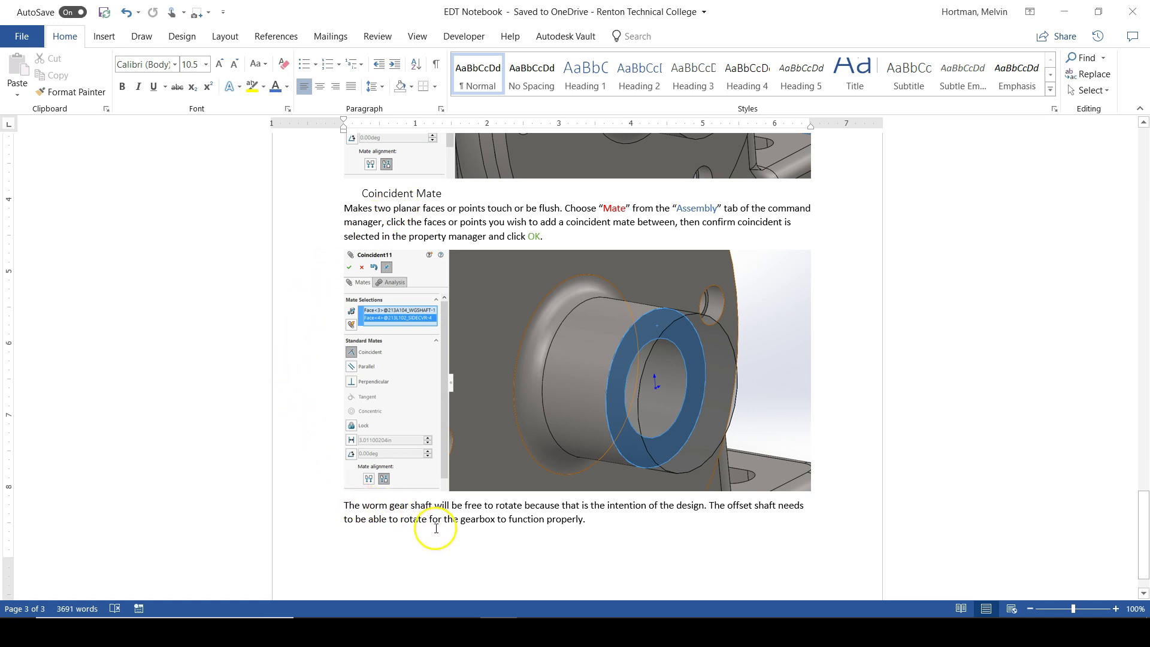
{"action": "left_click", "coordinate": [621, 533]}
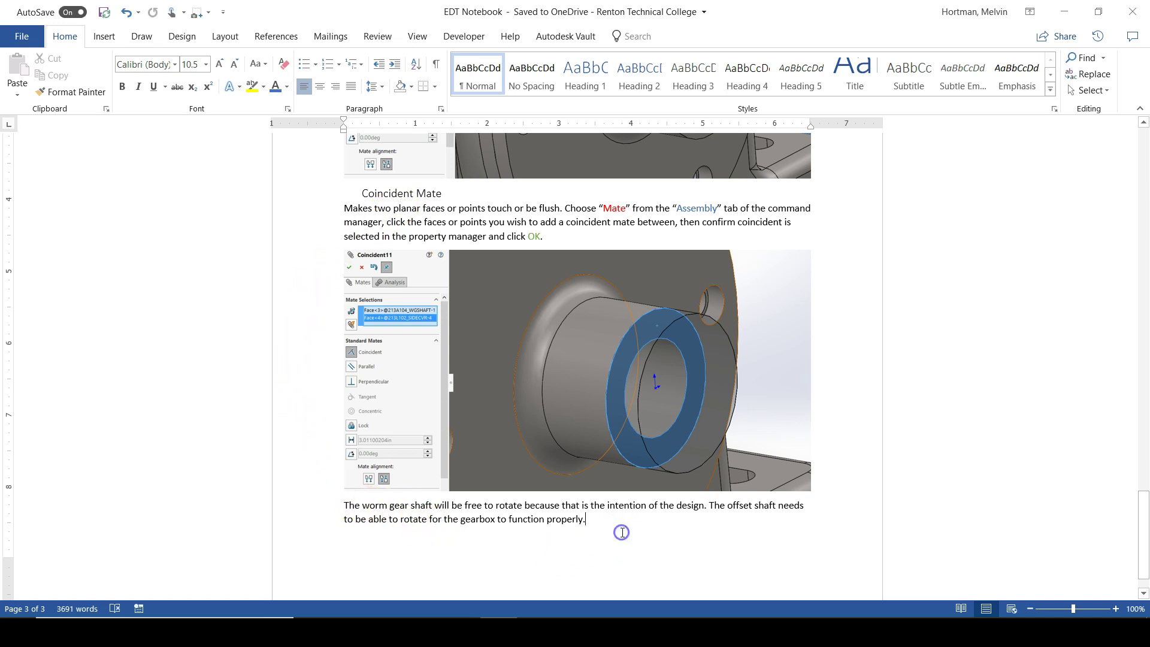